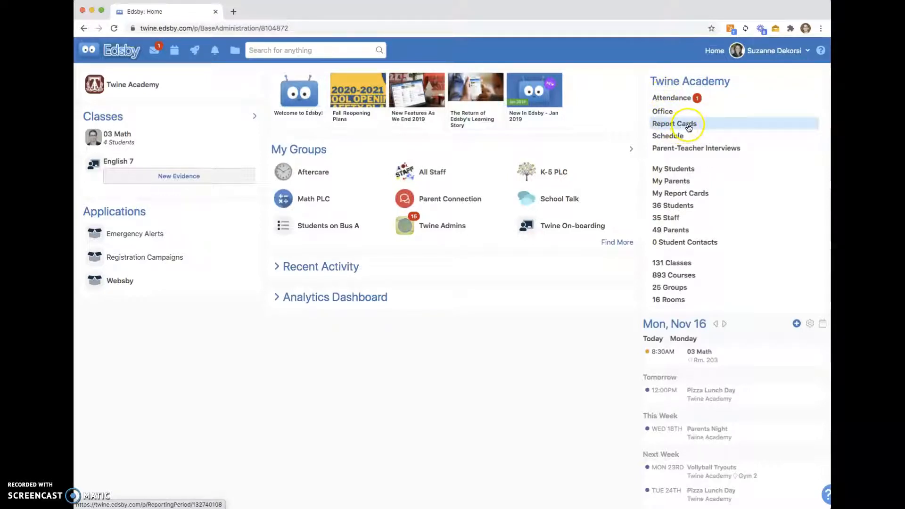
Step: Show the Term1 2020-2021 report card sheets with their review status counts
left_click(675, 123)
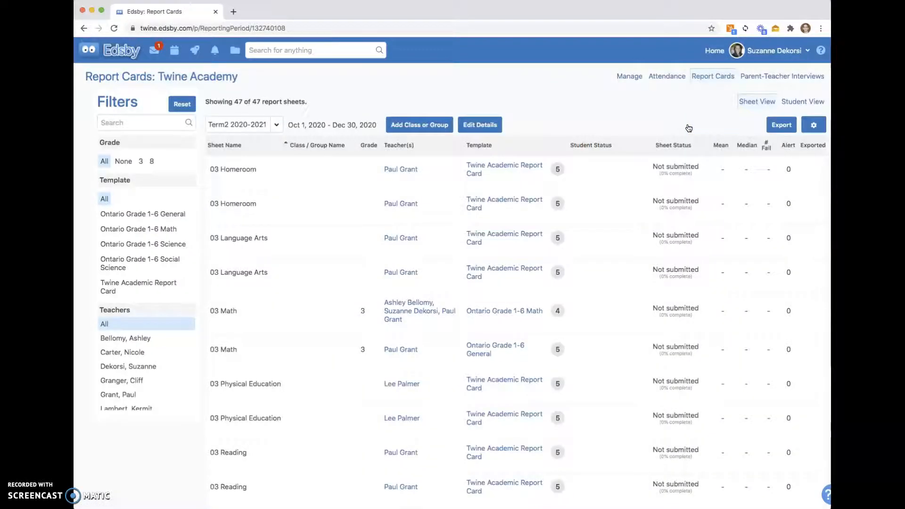
left_click(275, 125)
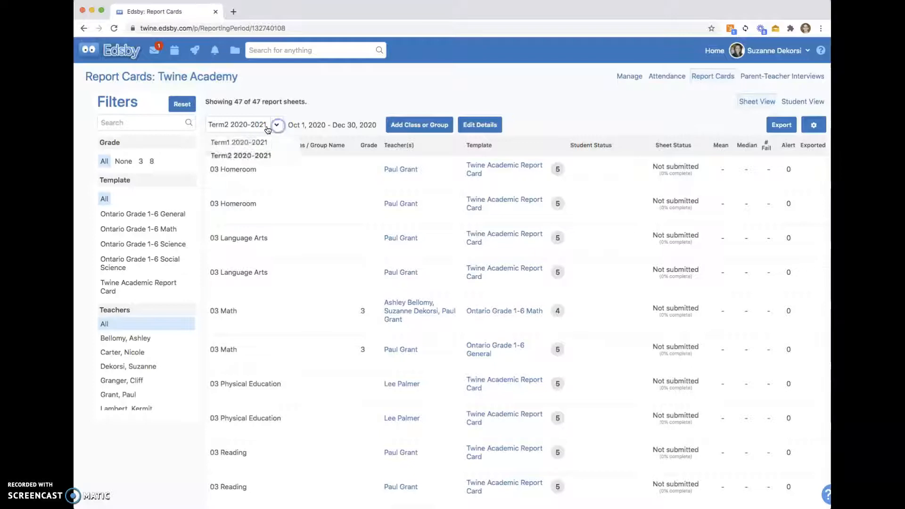
left_click(243, 143)
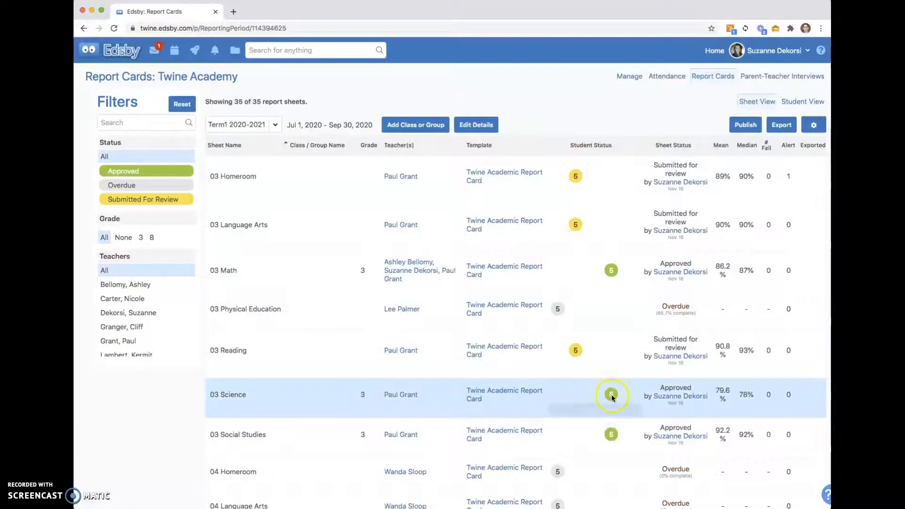
mouse_move(576, 177)
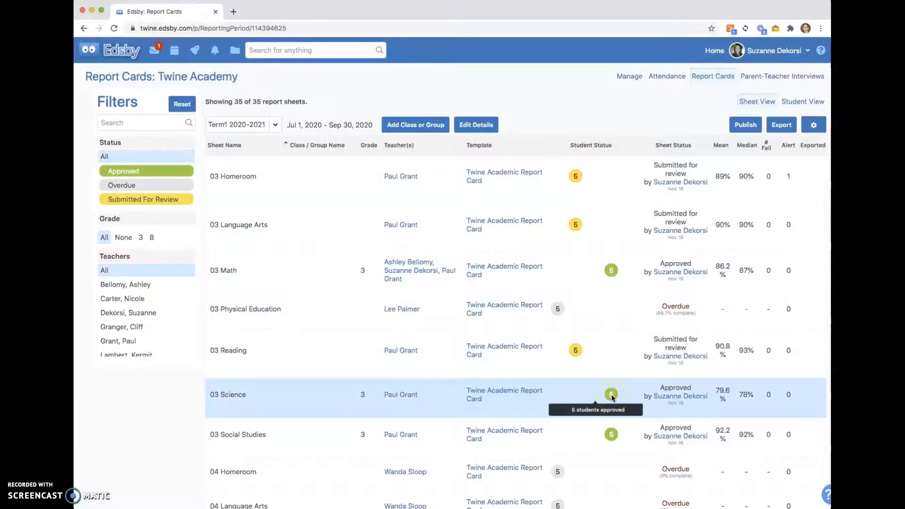
Step: Approve the 03 Homeroom report sheet and return to the sheet list
left_click(576, 176)
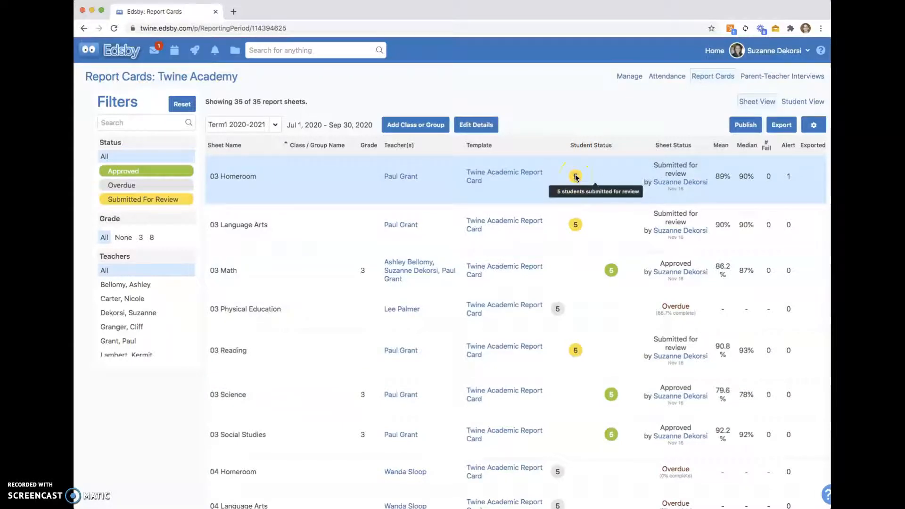
left_click(234, 176)
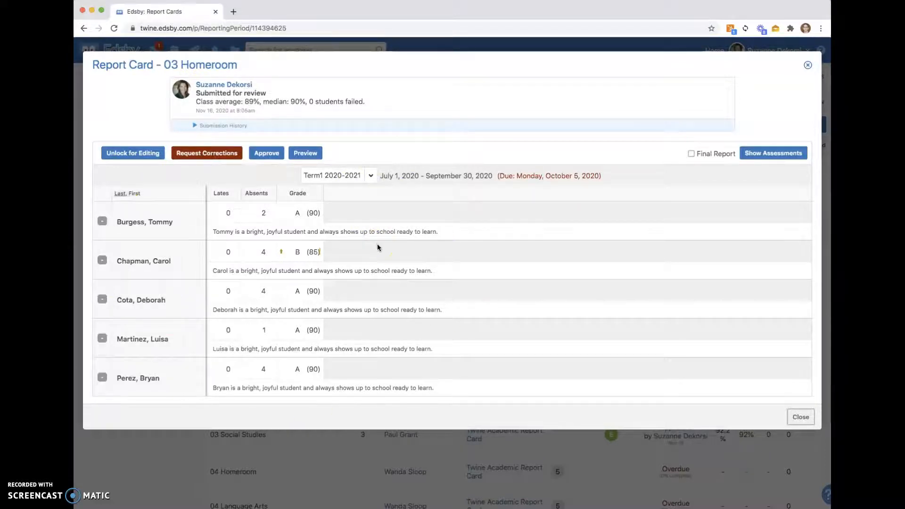
left_click(263, 154)
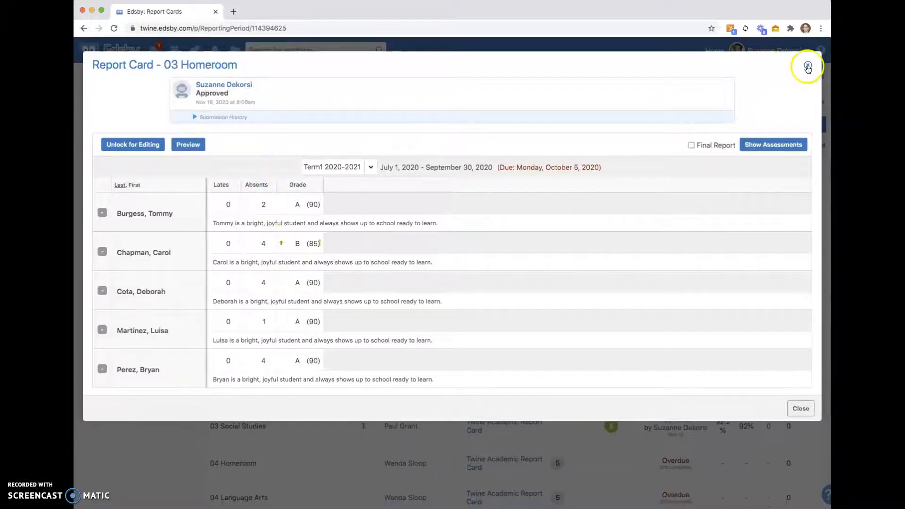
left_click(807, 67)
mouse_move(611, 172)
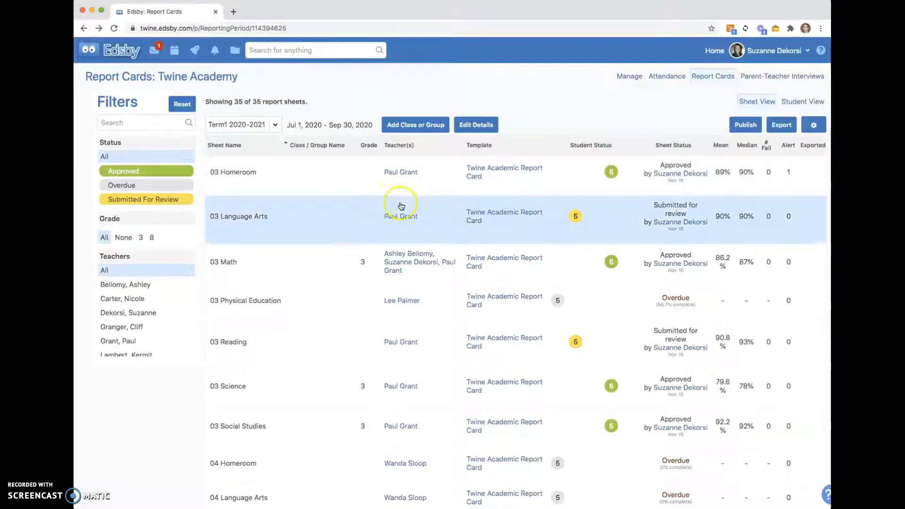
Step: Approve the 03 Language Arts report sheet and return to the sheet list
left_click(240, 224)
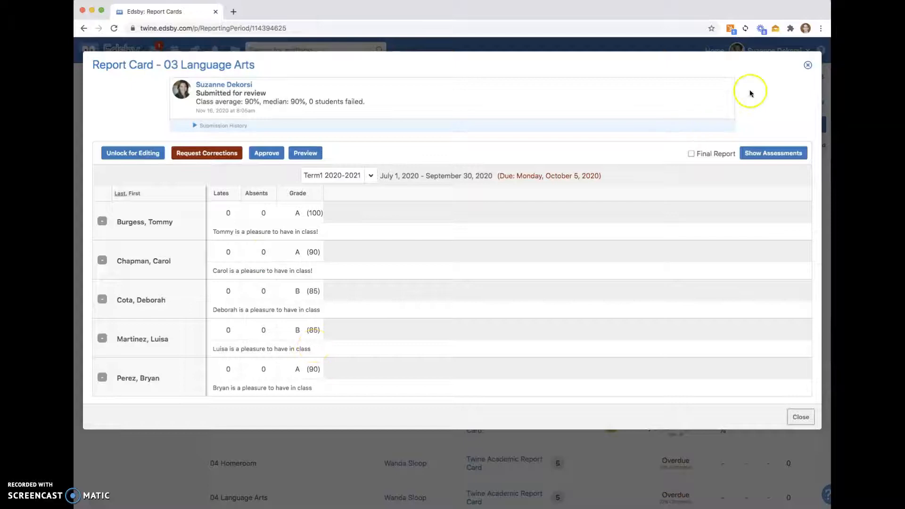
left_click(267, 153)
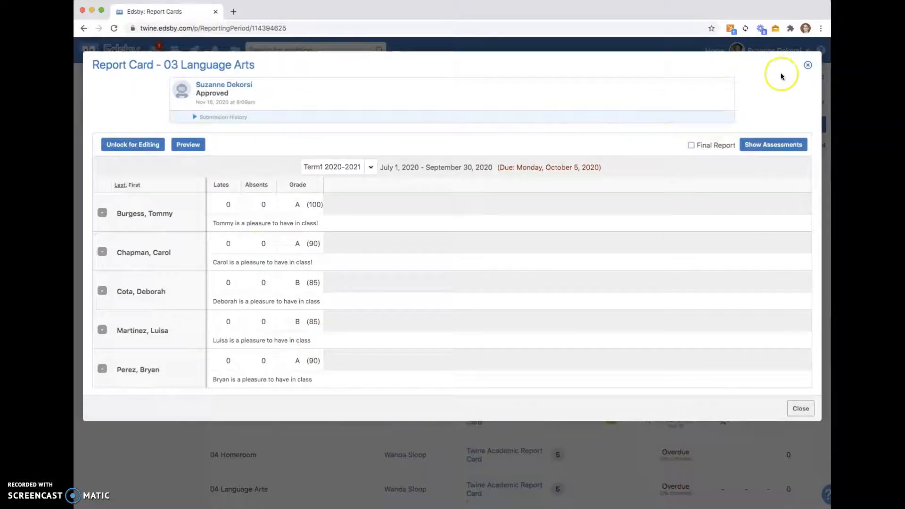
left_click(807, 68)
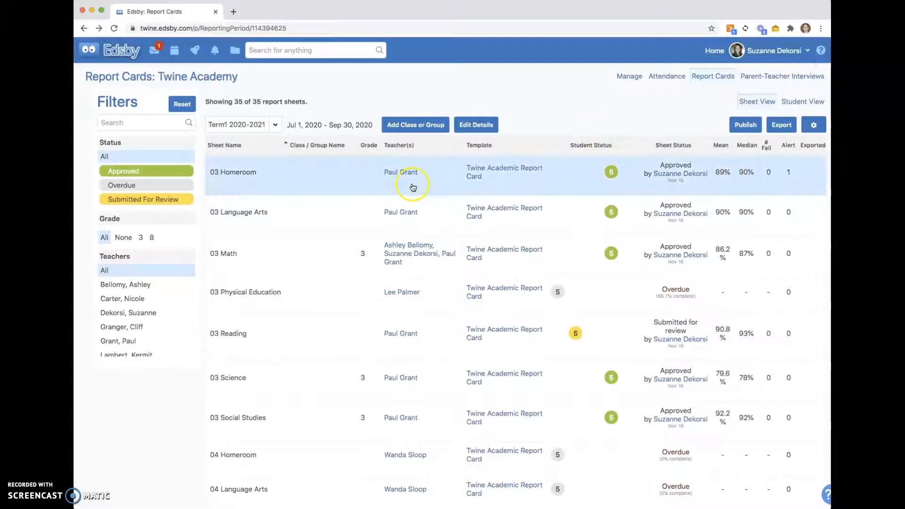
Step: Unlock 03 Reading, edit the first student's comment, resubmit to office and approve it
left_click(223, 336)
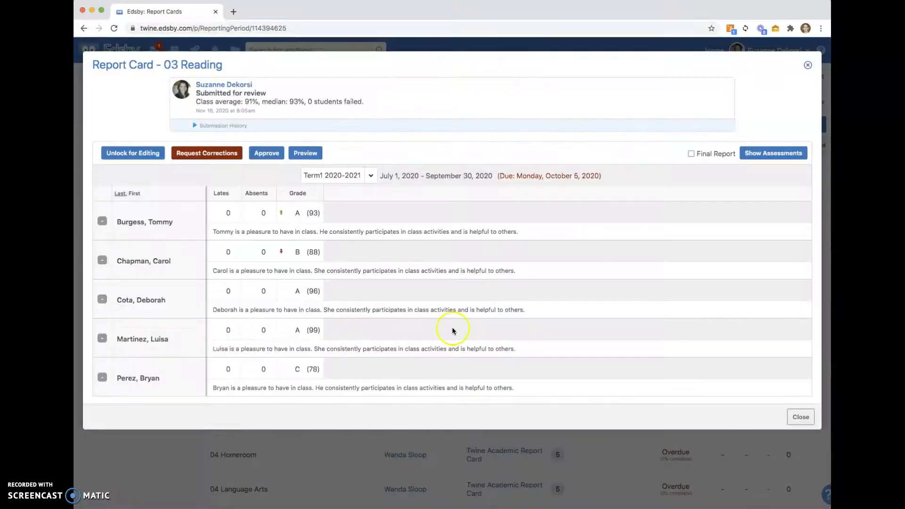
left_click(132, 153)
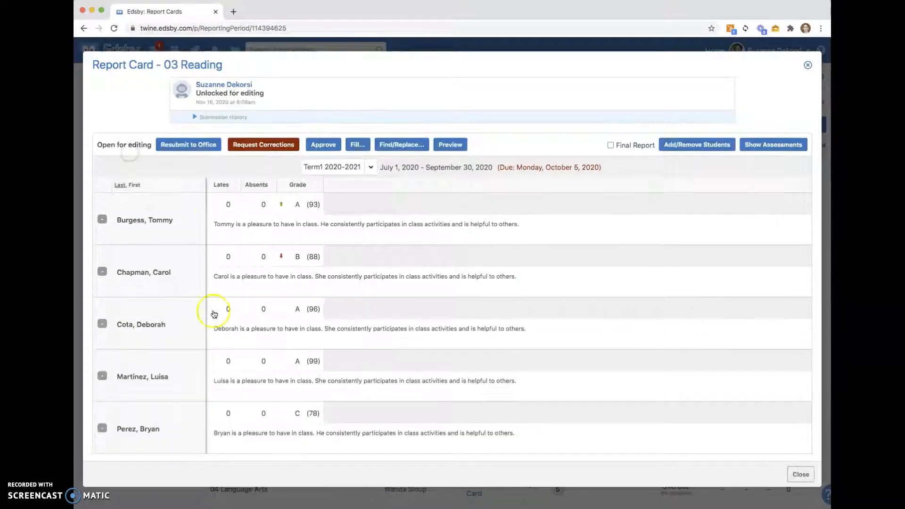
left_click(525, 231)
type("!")
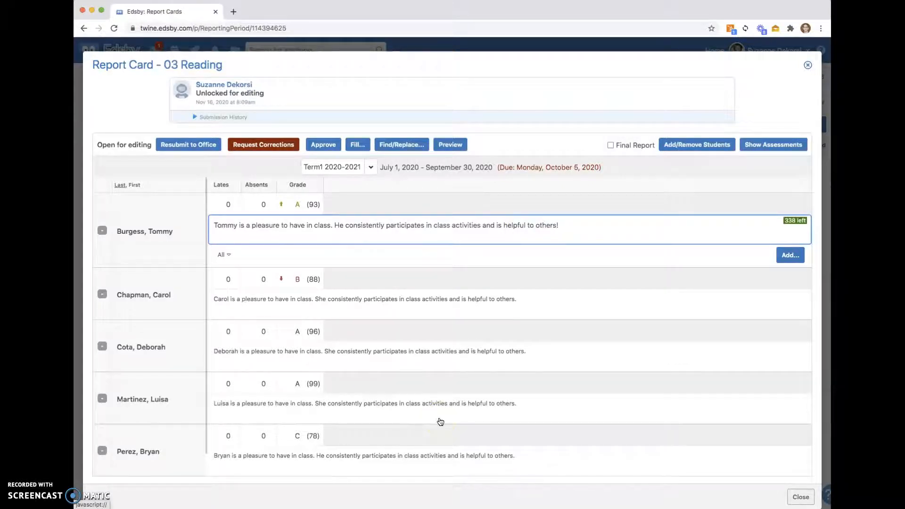
left_click(174, 147)
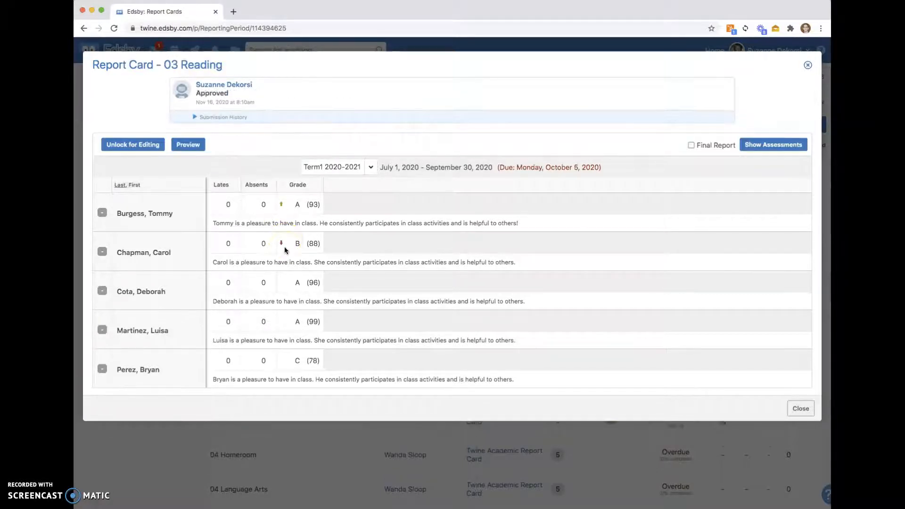
left_click(808, 65)
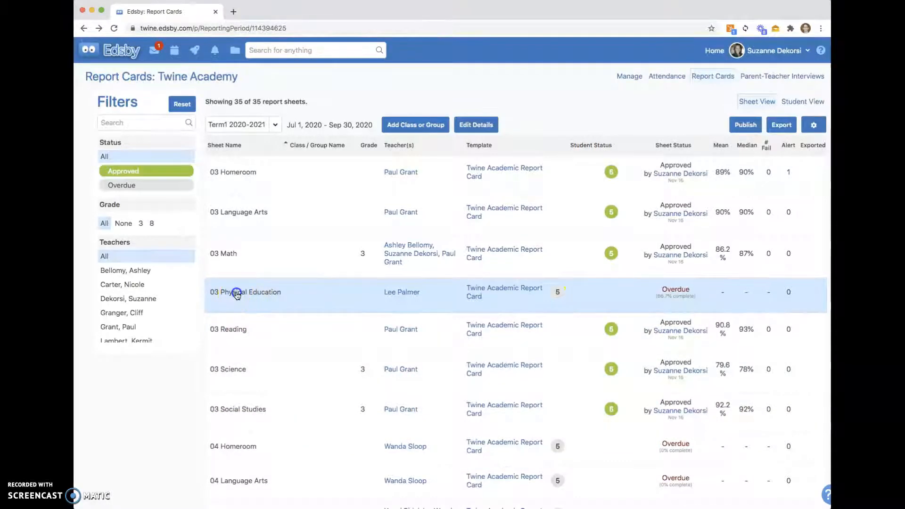
Step: Enter grade A (95) for all five students on the 03 Physical Education sheet
left_click(237, 296)
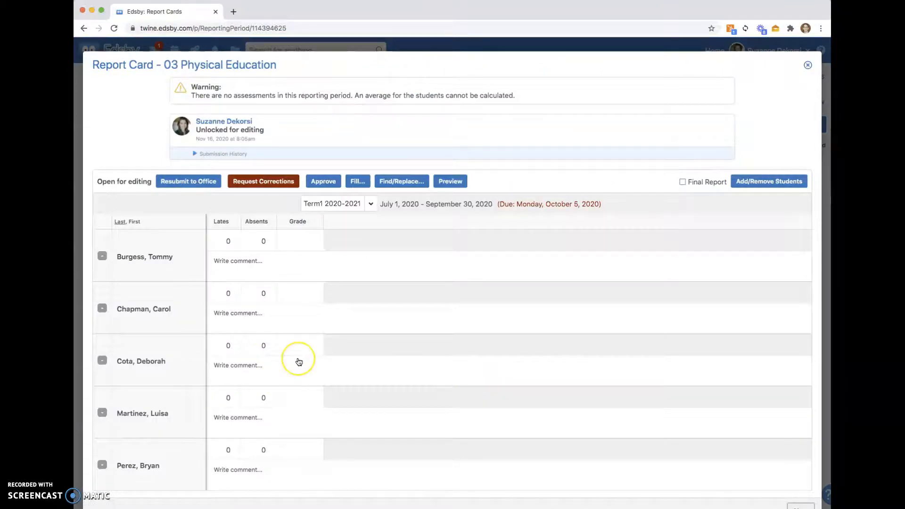
scroll(301, 361, "down", 1)
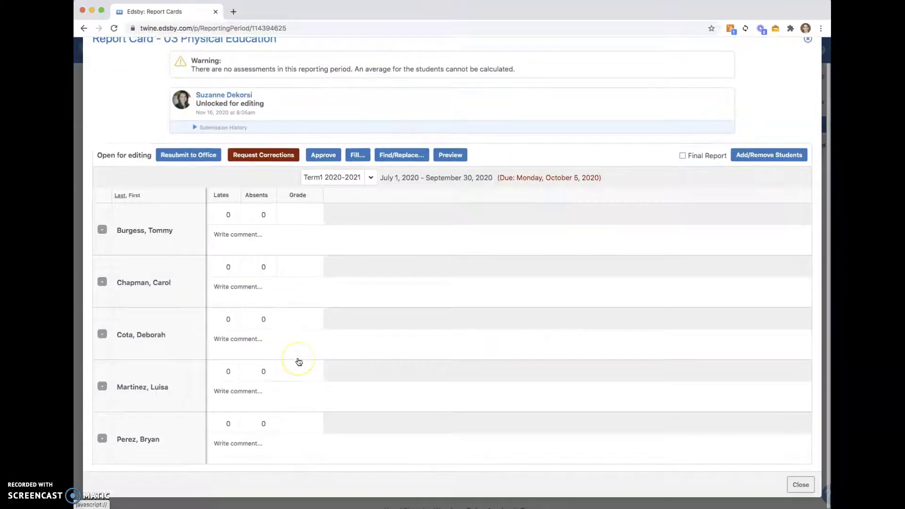
left_click(304, 215)
type("a")
key("Tab")
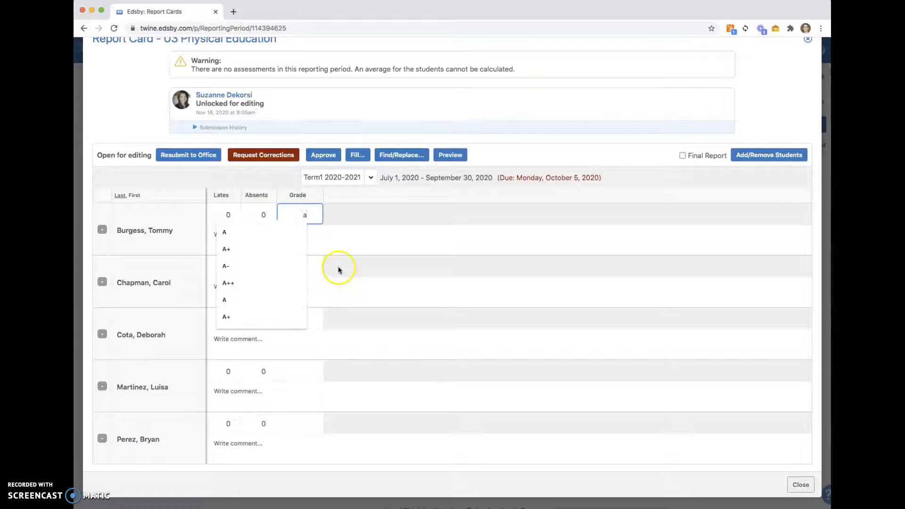
type("a")
left_click(304, 319)
type("a")
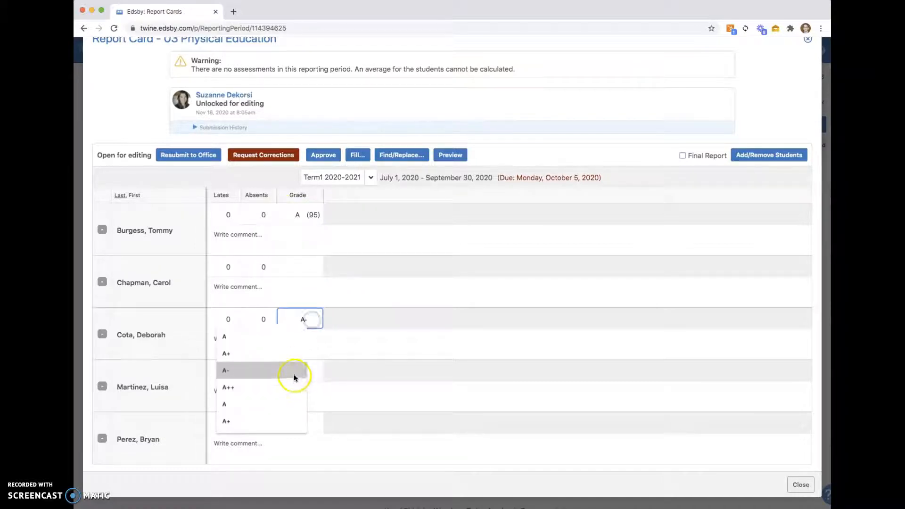
key("Tab")
type("a")
key("Tab")
type("a")
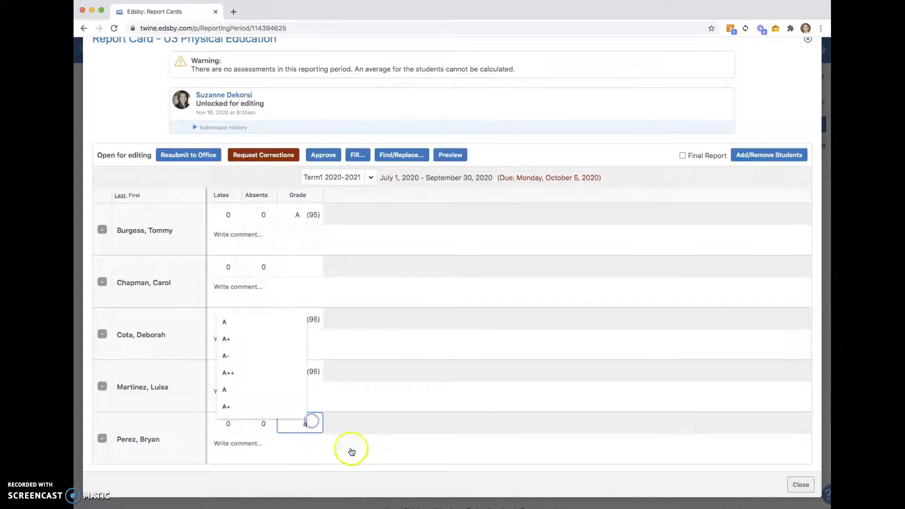
key("Tab")
left_click(300, 267)
type("a")
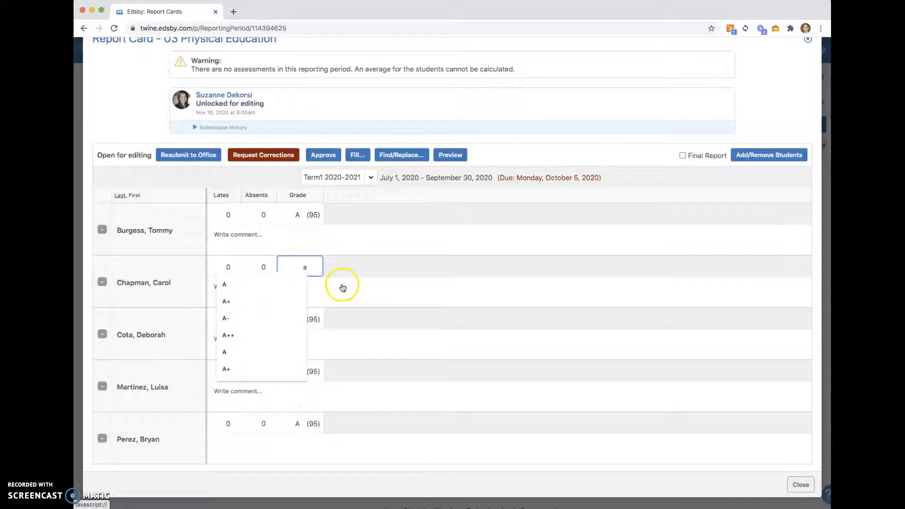
key("Tab")
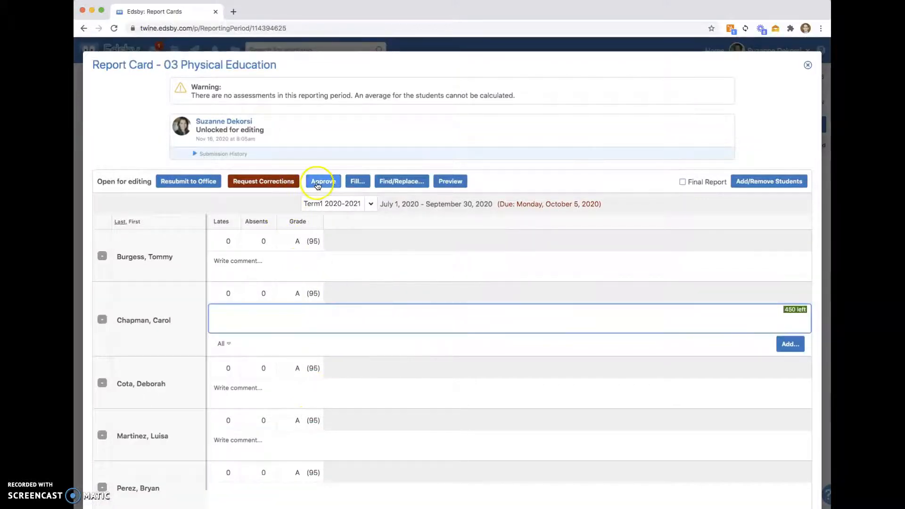
Step: Resubmit 03 Physical Education to the office and approve it
left_click(188, 181)
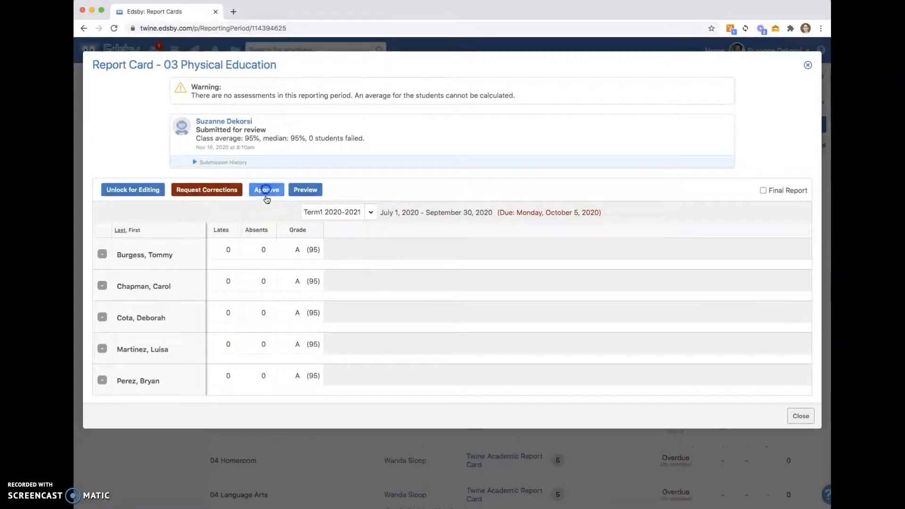
left_click(268, 182)
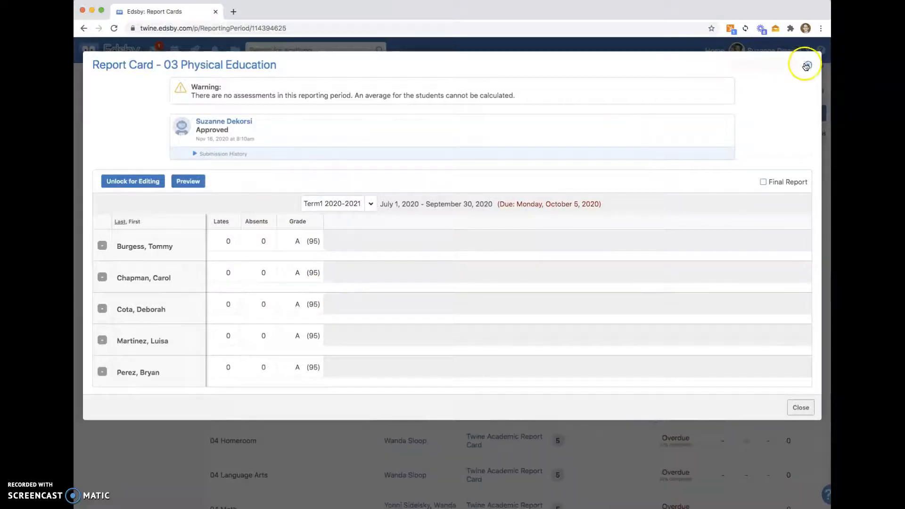
left_click(807, 65)
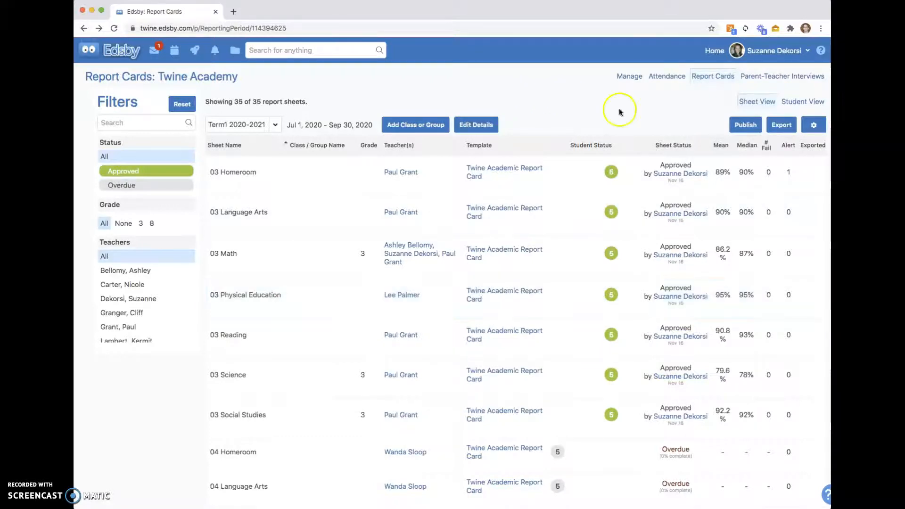
left_click(801, 102)
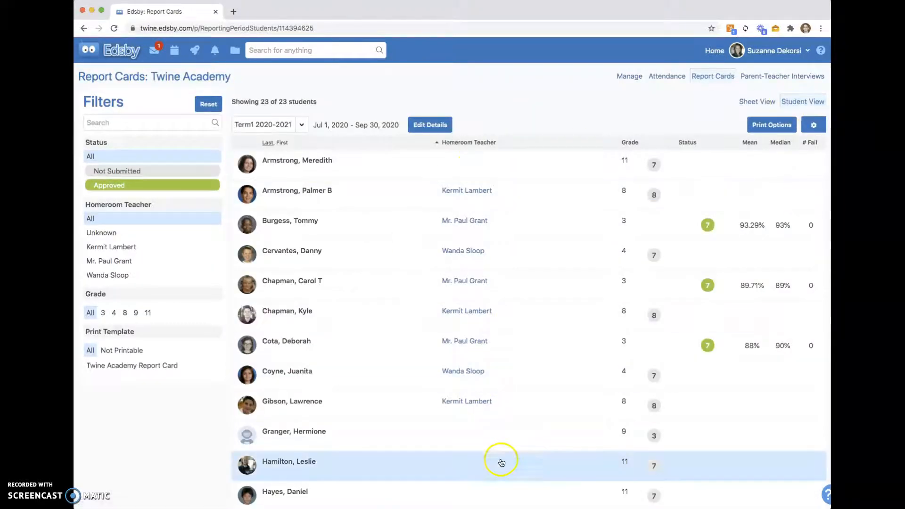
scroll(513, 451, "down", 5)
scroll(514, 451, "up", 5)
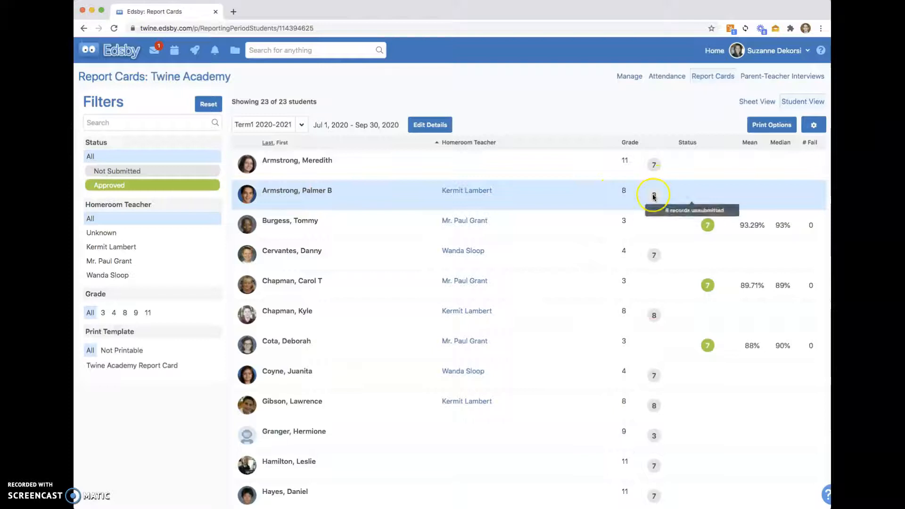
mouse_move(654, 196)
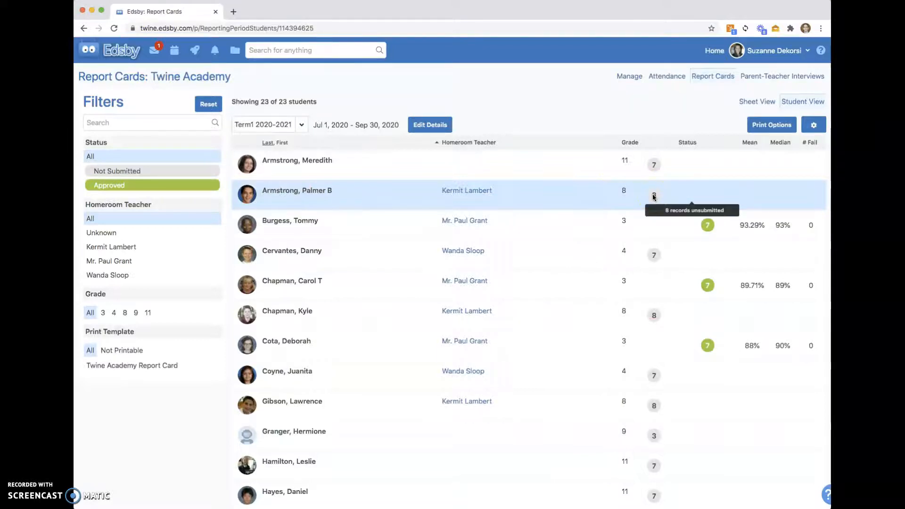
left_click(281, 190)
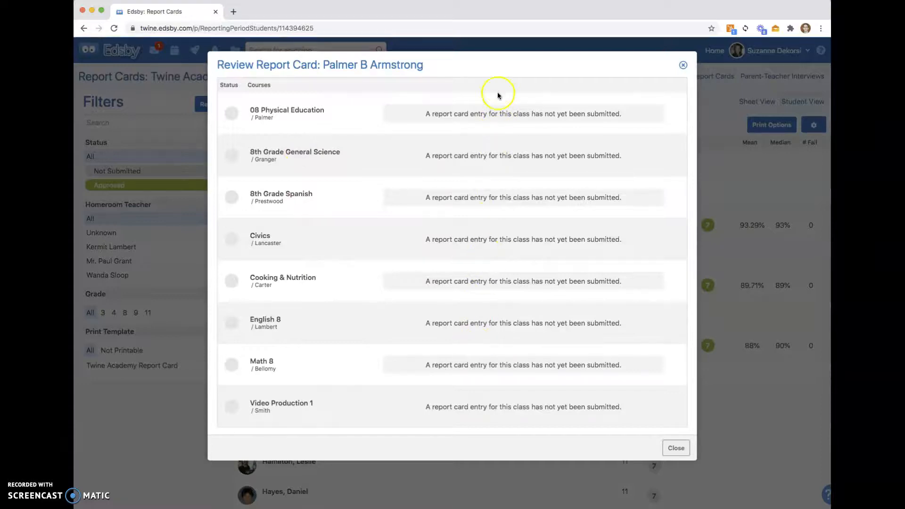
left_click(682, 65)
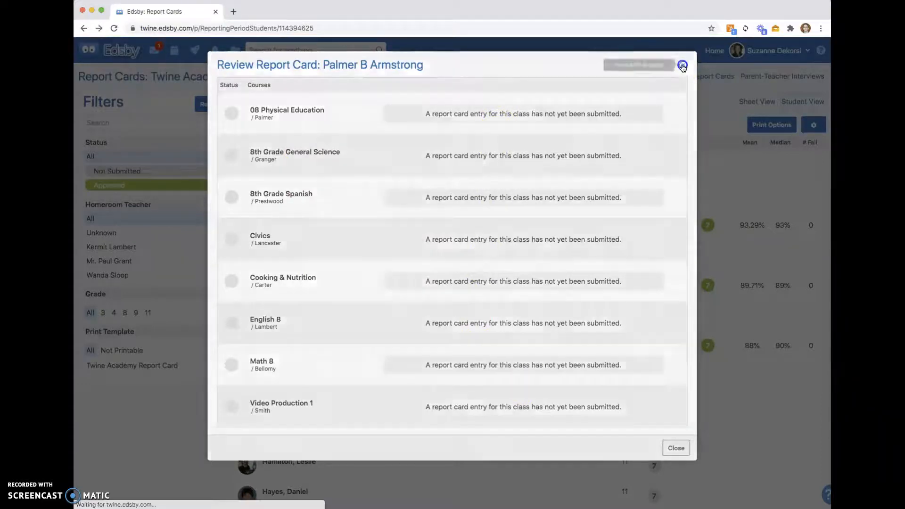
left_click(270, 220)
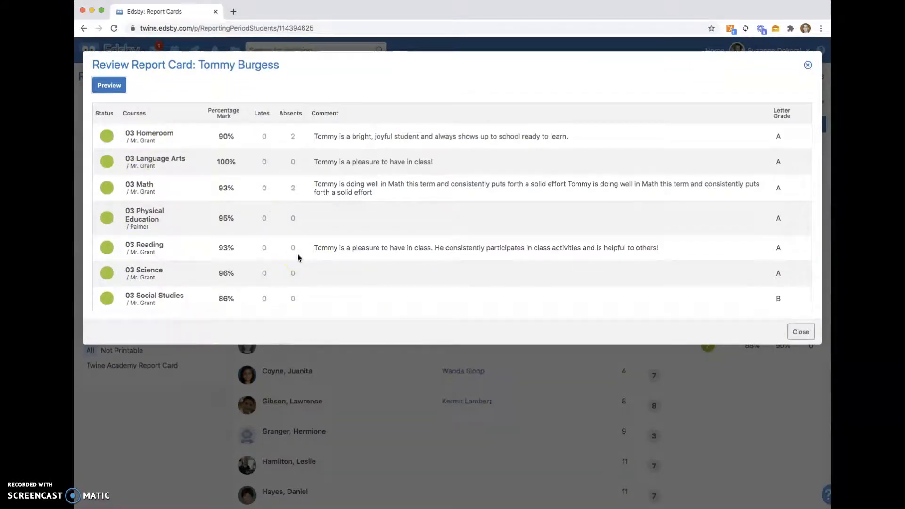
left_click(110, 86)
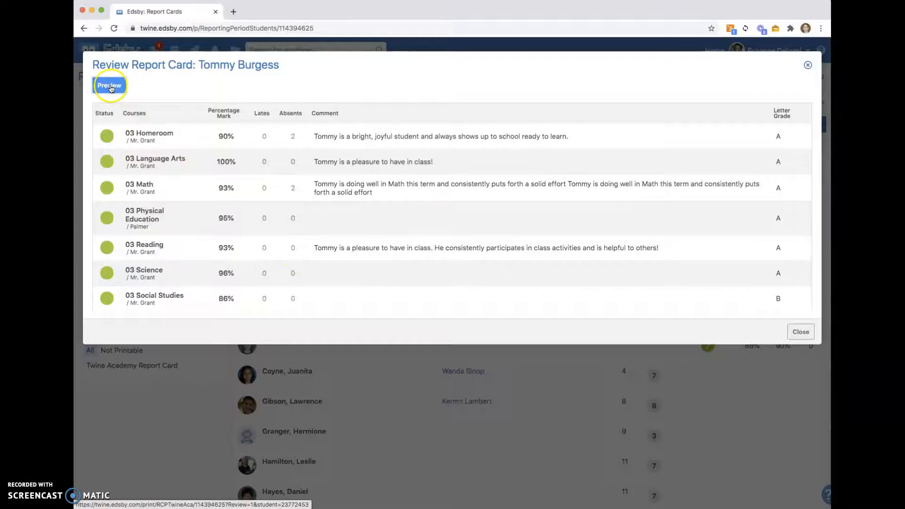
left_click(110, 87)
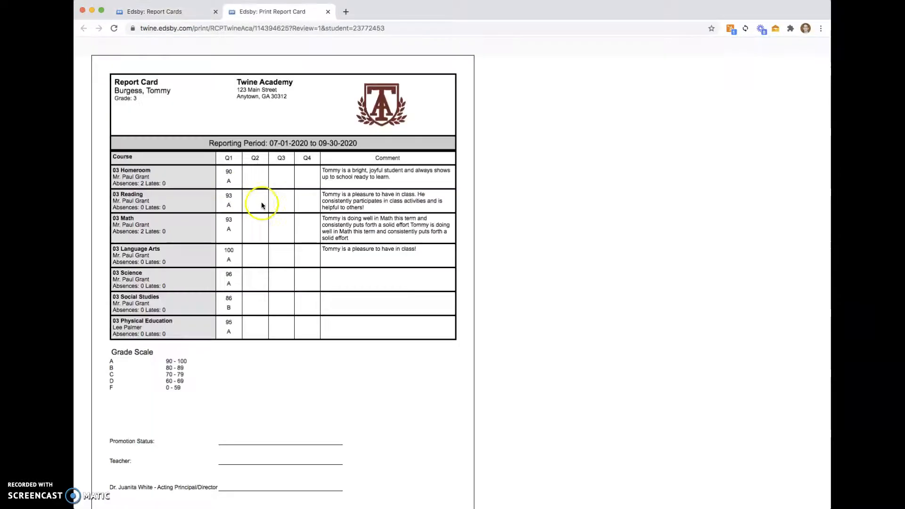
scroll(325, 313, "down", 3)
scroll(324, 313, "up", 3)
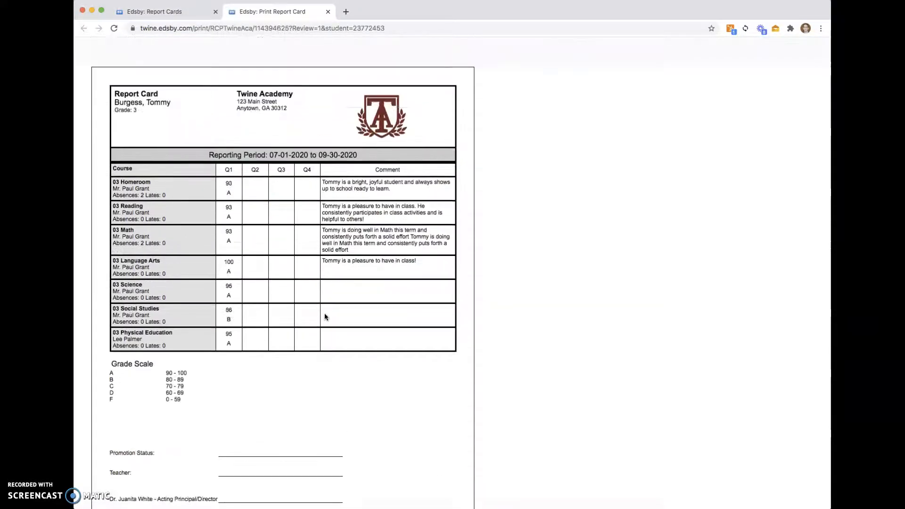
left_click(327, 13)
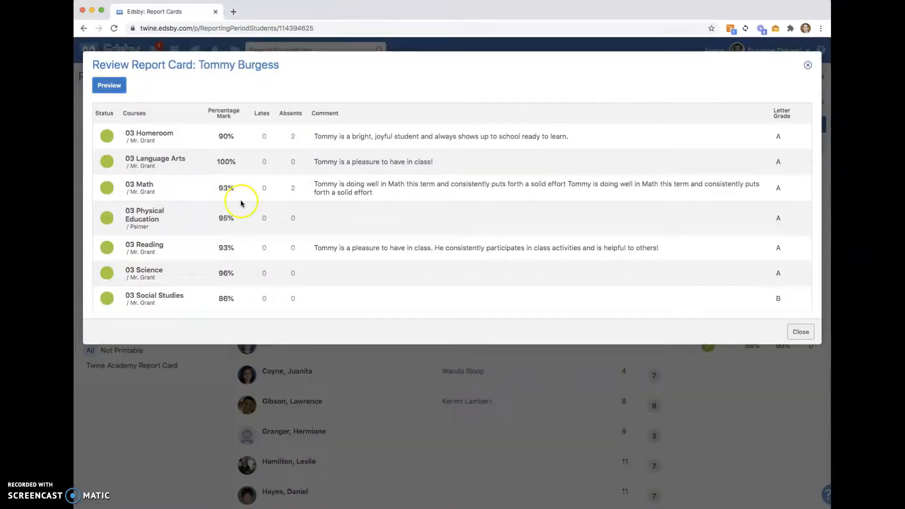
left_click(807, 66)
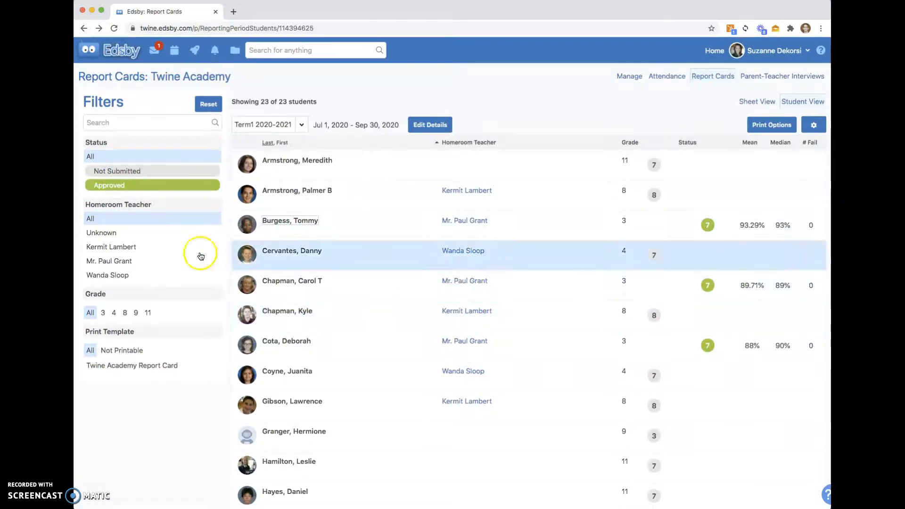
Step: Filter the student list to the five on the Twine Academy Report Card template
left_click(117, 366)
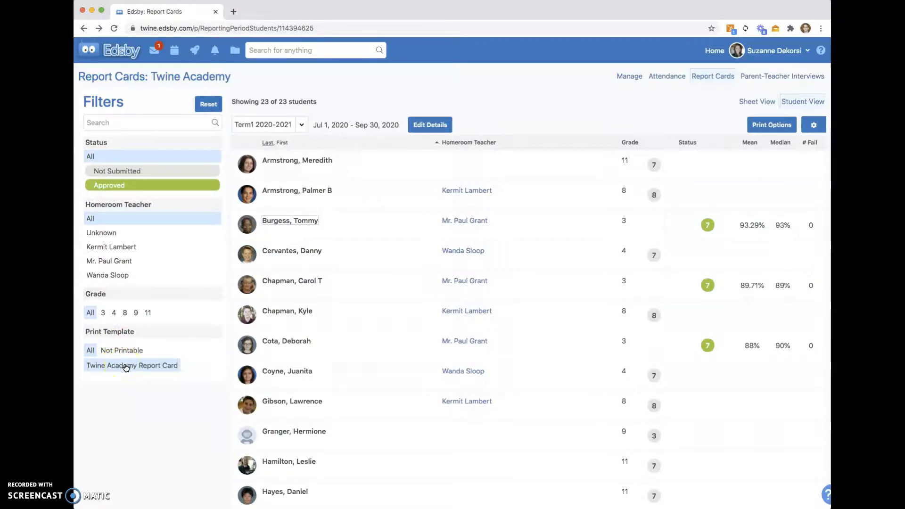
left_click(126, 365)
mouse_move(707, 195)
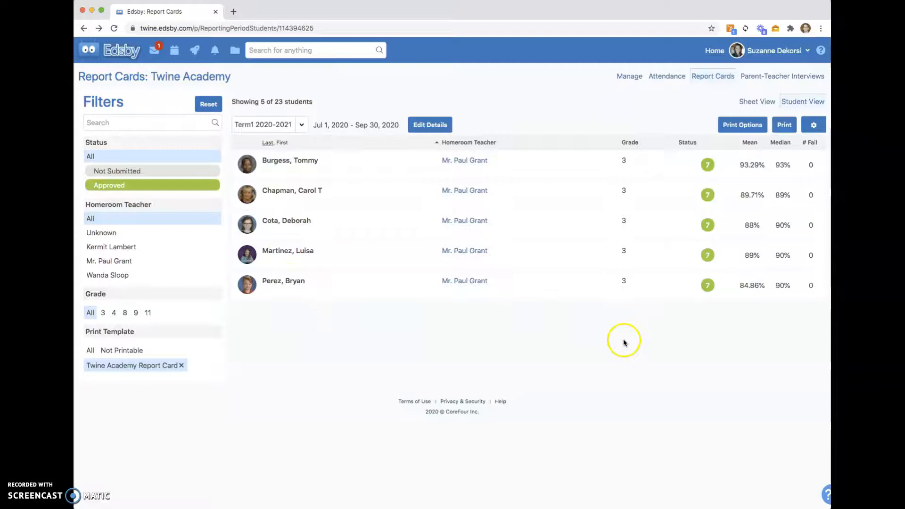
left_click(785, 126)
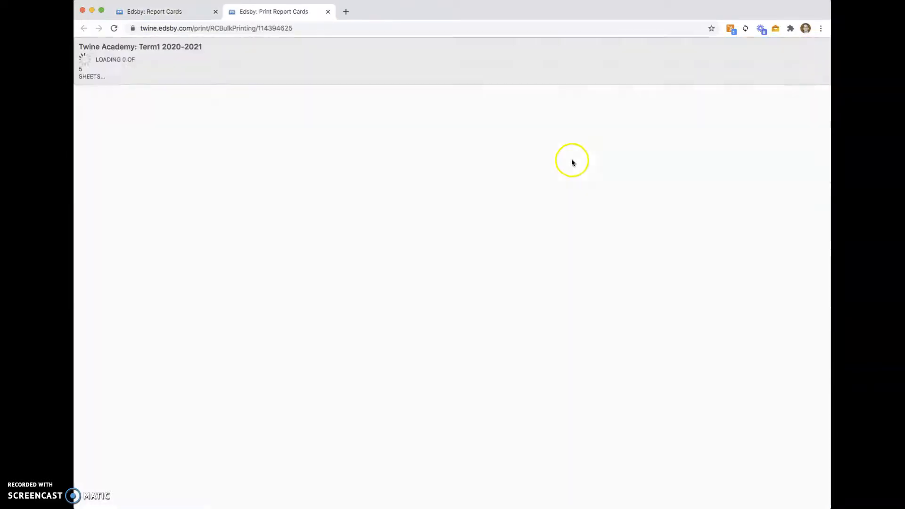
scroll(400, 254, "down", 2)
scroll(401, 253, "down", 5)
scroll(401, 253, "down", 5)
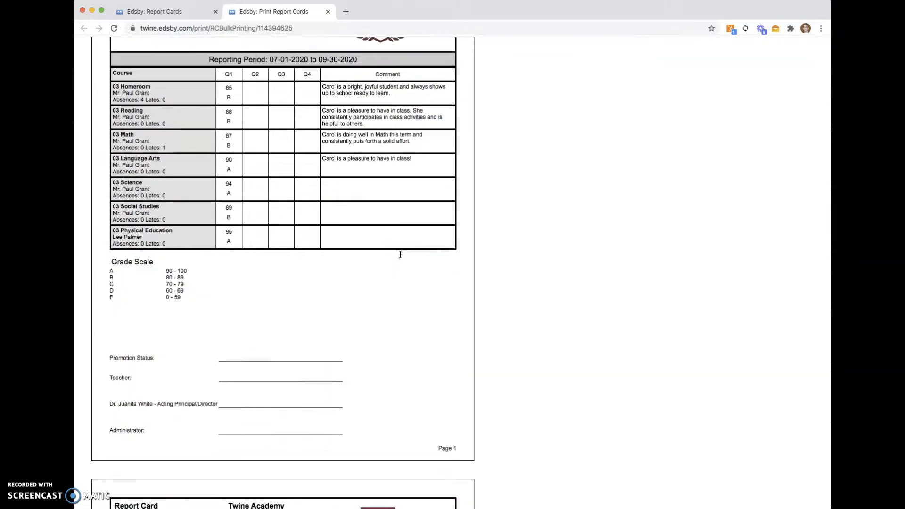
scroll(400, 253, "down", 5)
scroll(400, 253, "down", 5)
scroll(400, 254, "down", 5)
scroll(401, 255, "down", 5)
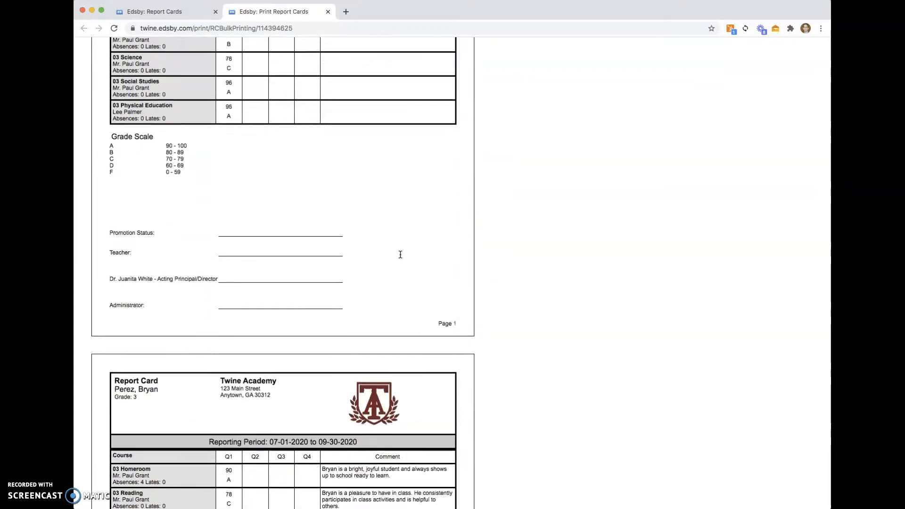
scroll(401, 255, "up", 5)
scroll(400, 255, "up", 10)
scroll(400, 254, "up", 5)
scroll(401, 255, "up", 5)
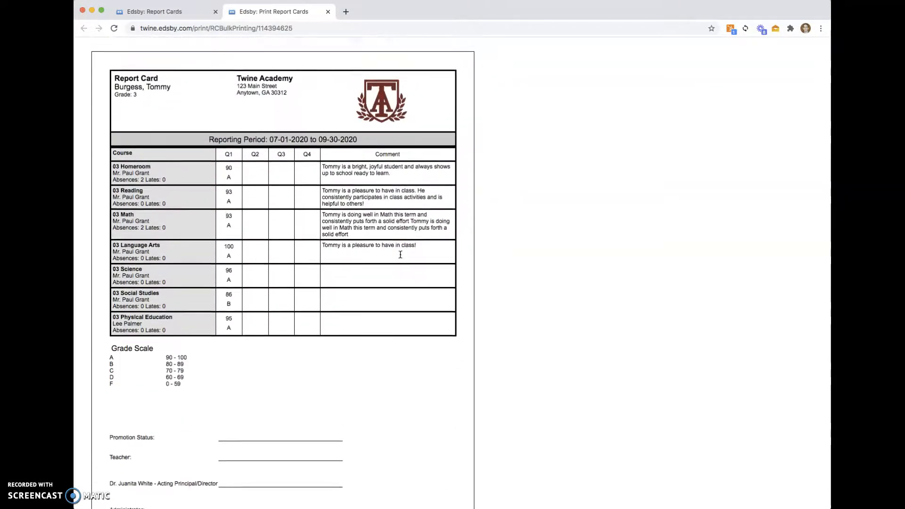
scroll(401, 254, "up", 3)
left_click(814, 54)
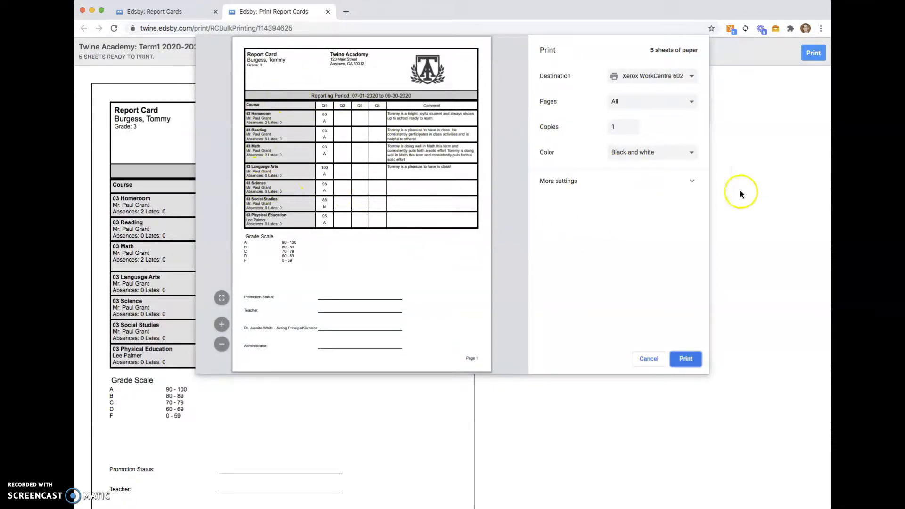
left_click(691, 185)
scroll(616, 203, "down", 3)
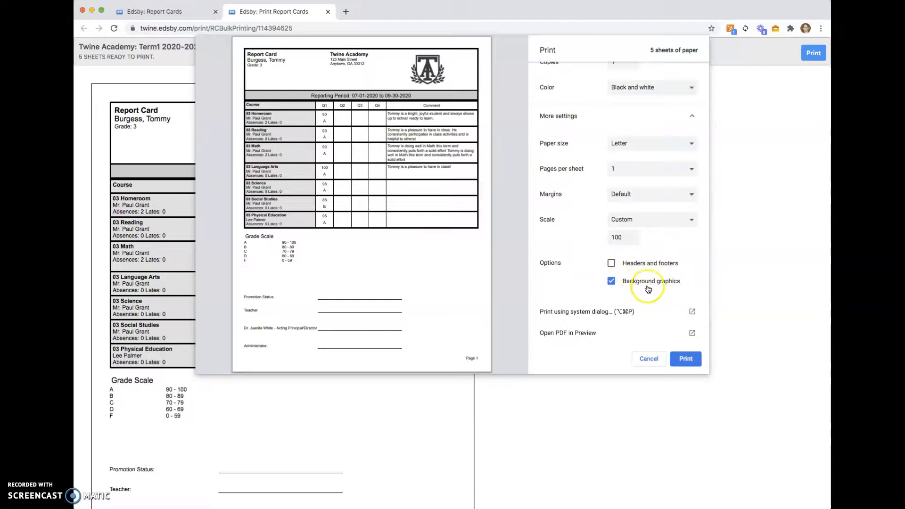
left_click(612, 282)
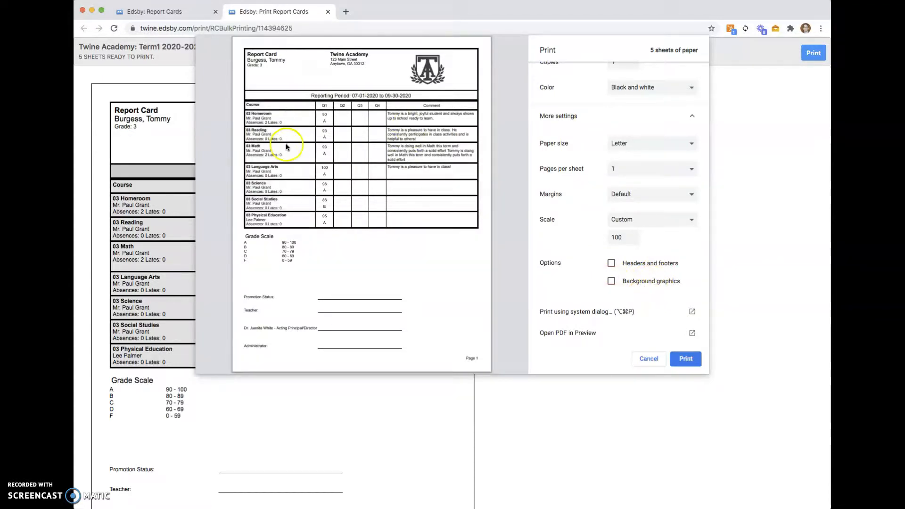
left_click(612, 282)
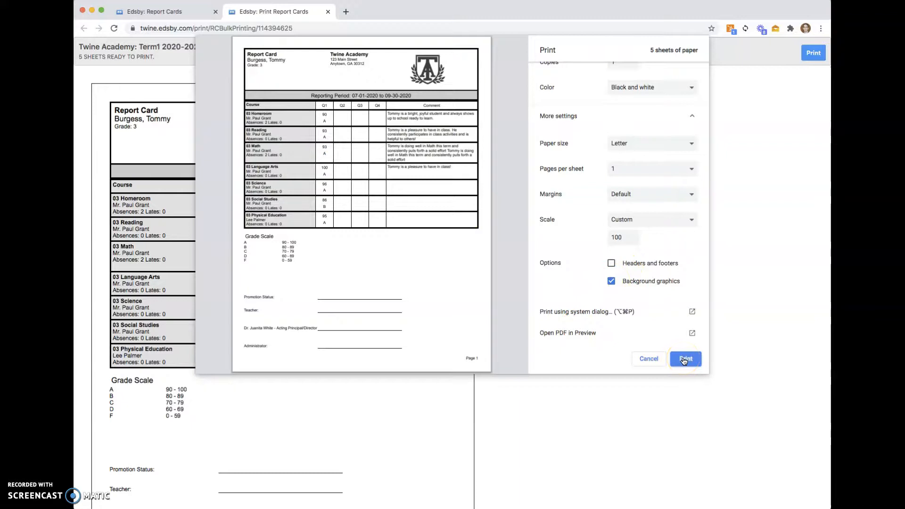
left_click(646, 360)
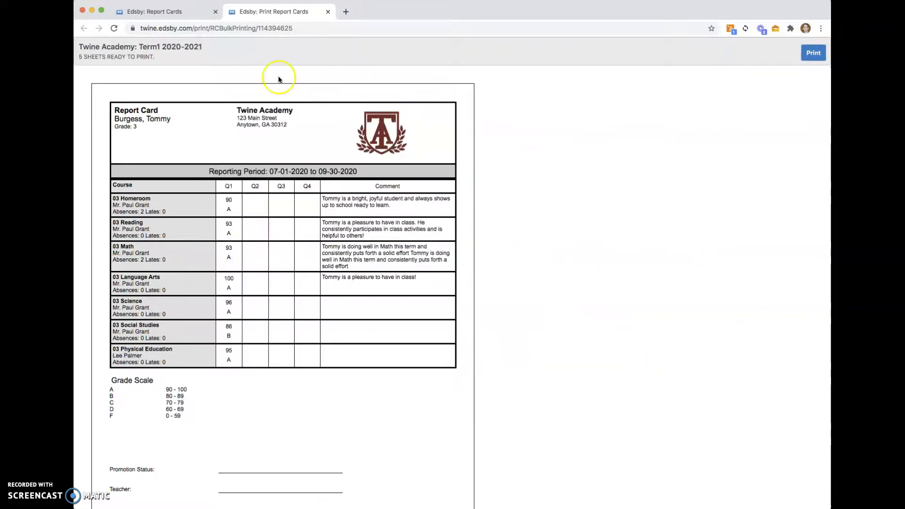
Step: From Sheet View, publish the approved grade 3 sheets, confirming Publish Anyway
left_click(153, 11)
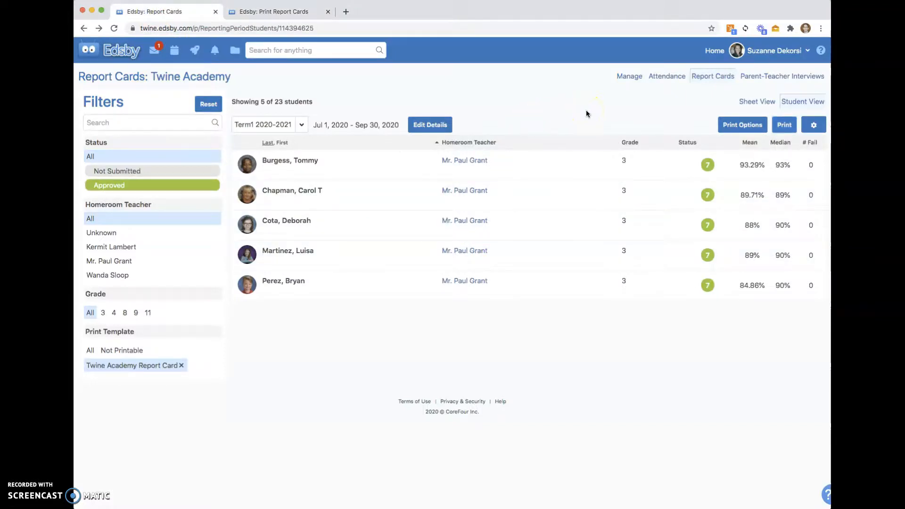
left_click(757, 101)
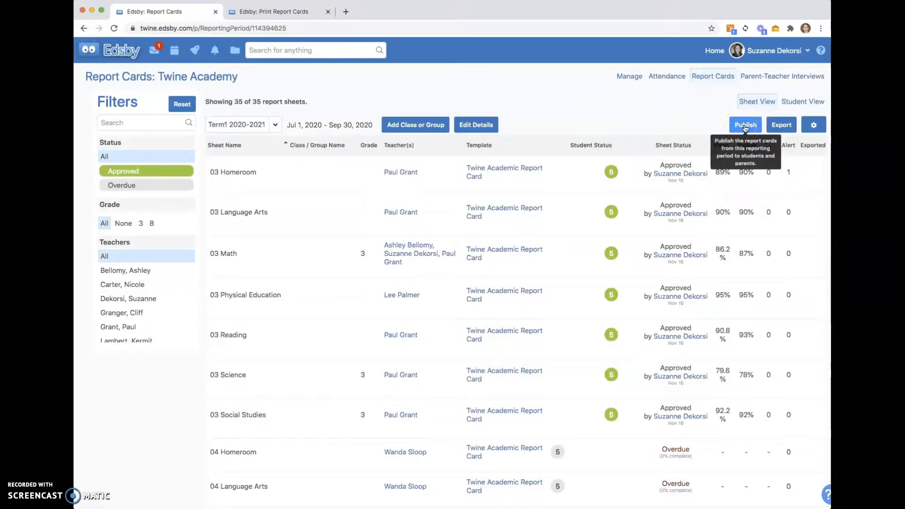
left_click(745, 127)
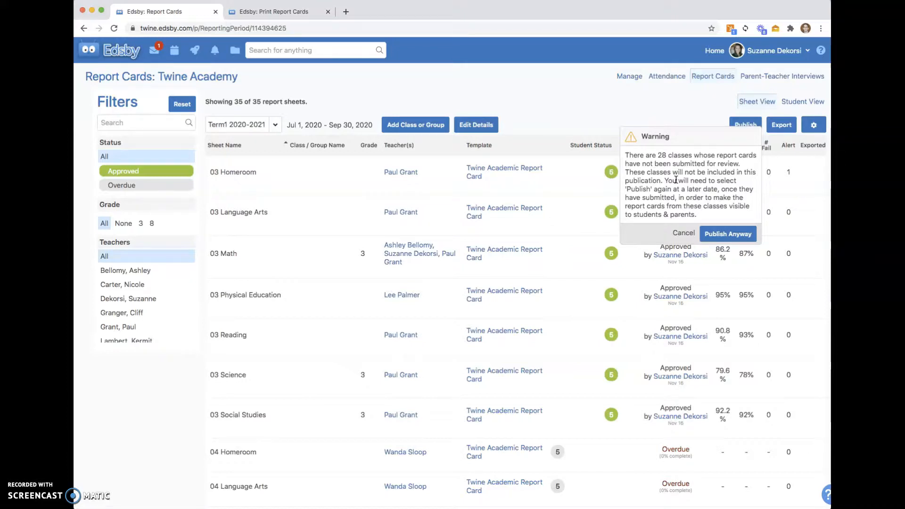
left_click(728, 234)
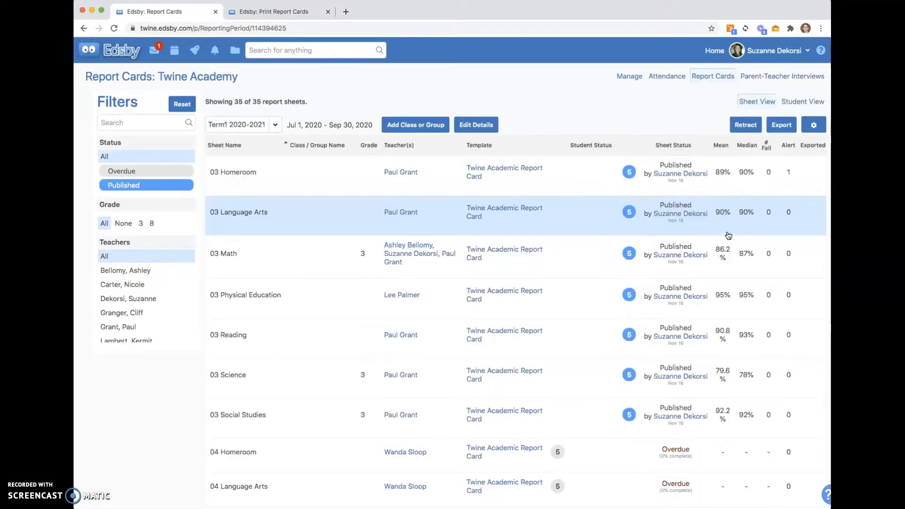